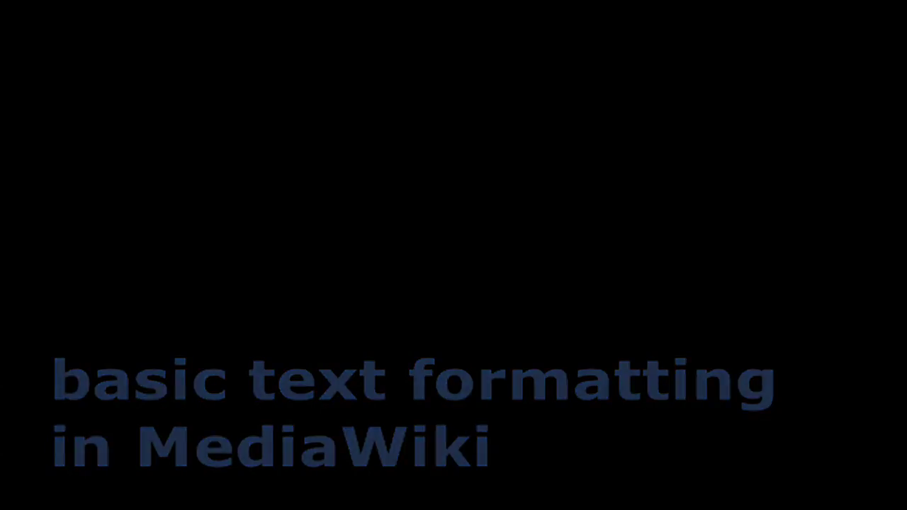
- Write the italic note with the example ''document management system'', briefly trying and undoing italic styling
text(make t)
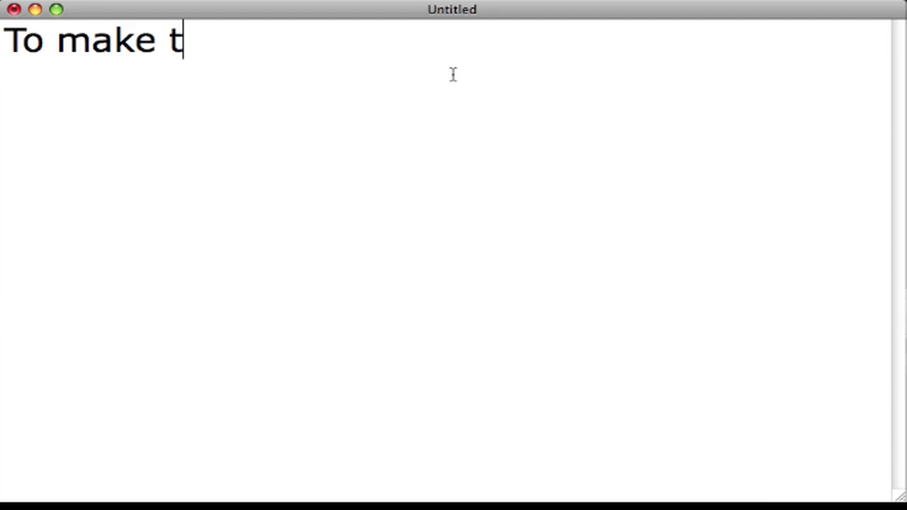
text(ext italic)
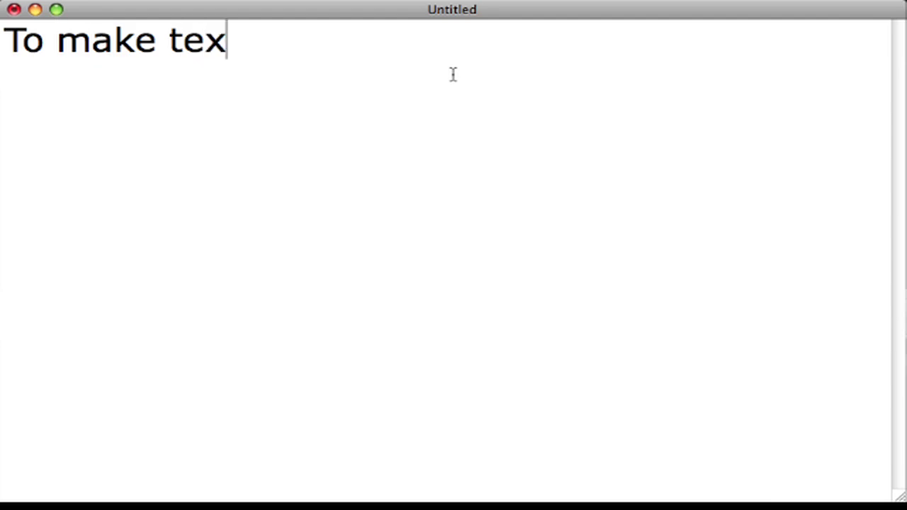
key(super+a)
key(super+i)
key(Right)
key(super+z)
text(, surr)
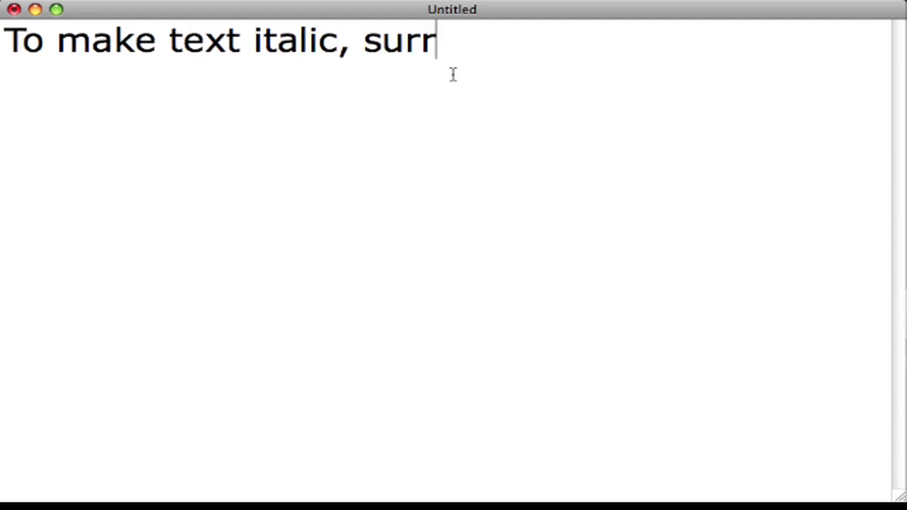
text(ound it with two single qu)
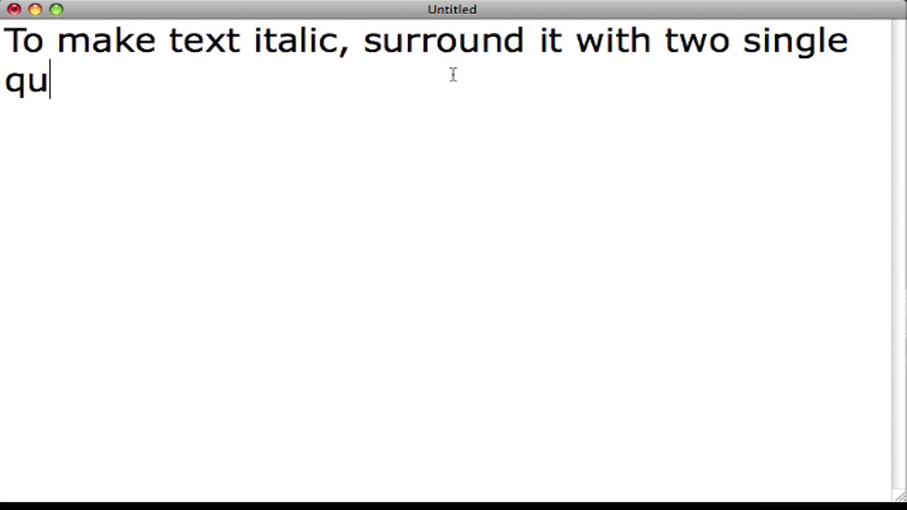
text(otes: '')
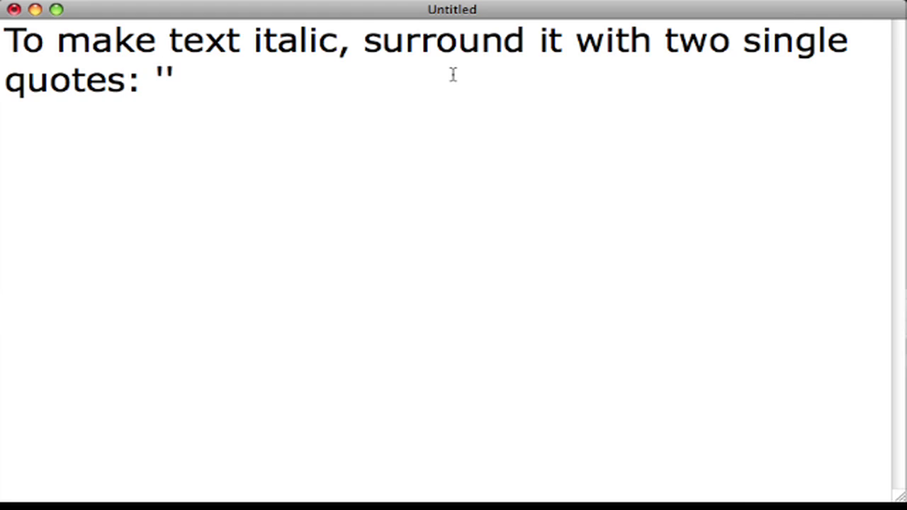
text(document mana)
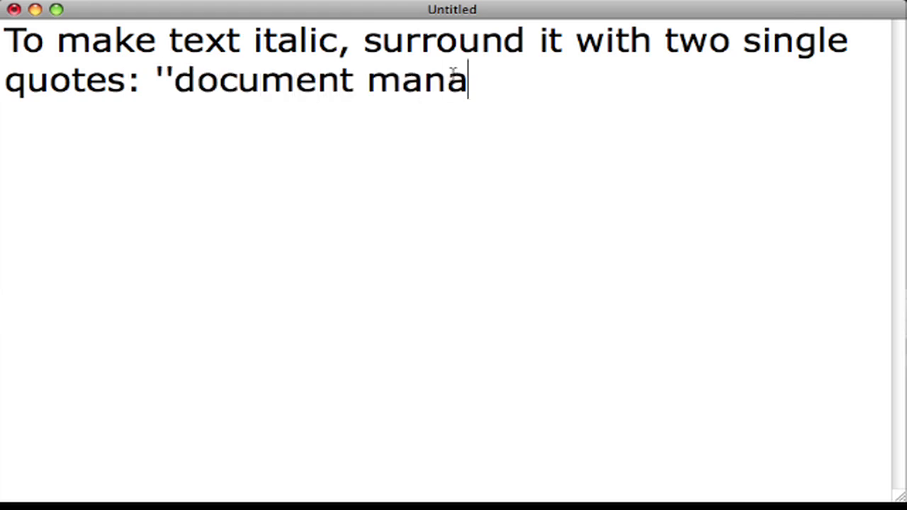
text(gement system)
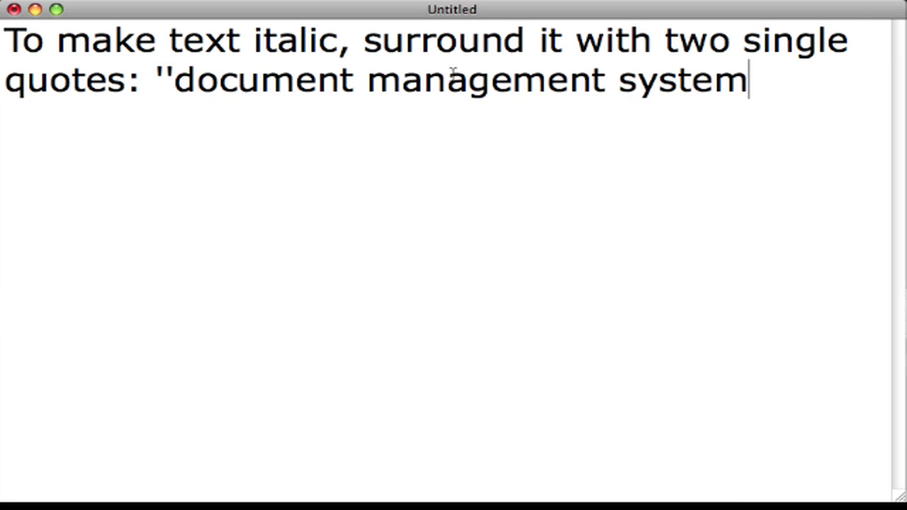
text(''. Do n)
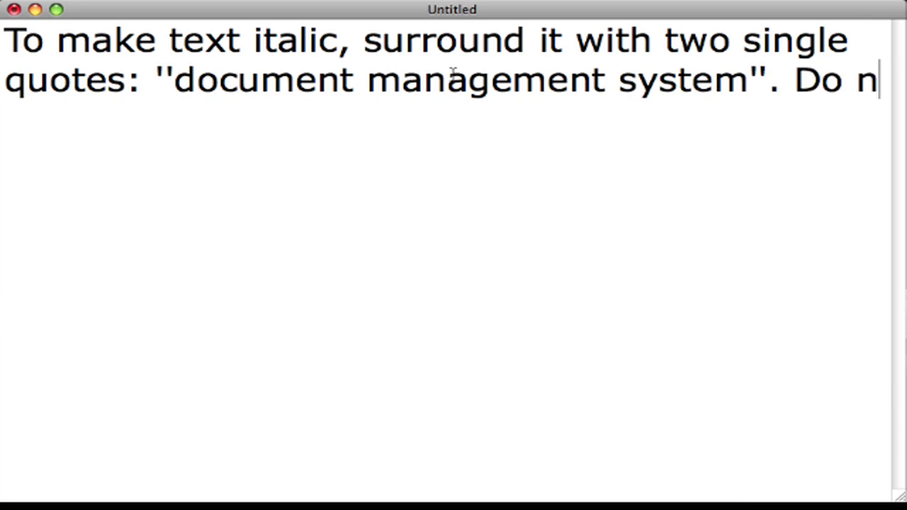
text(ot use double quote)
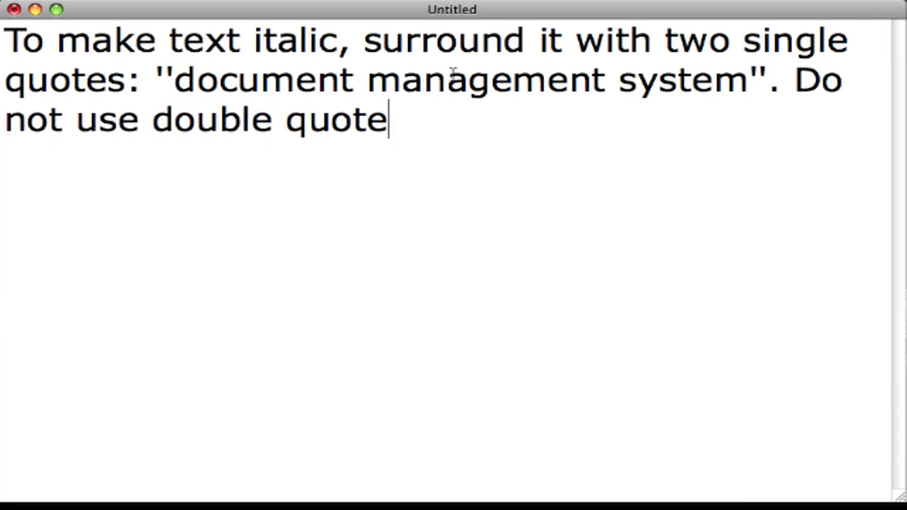
text(s.  To ma)
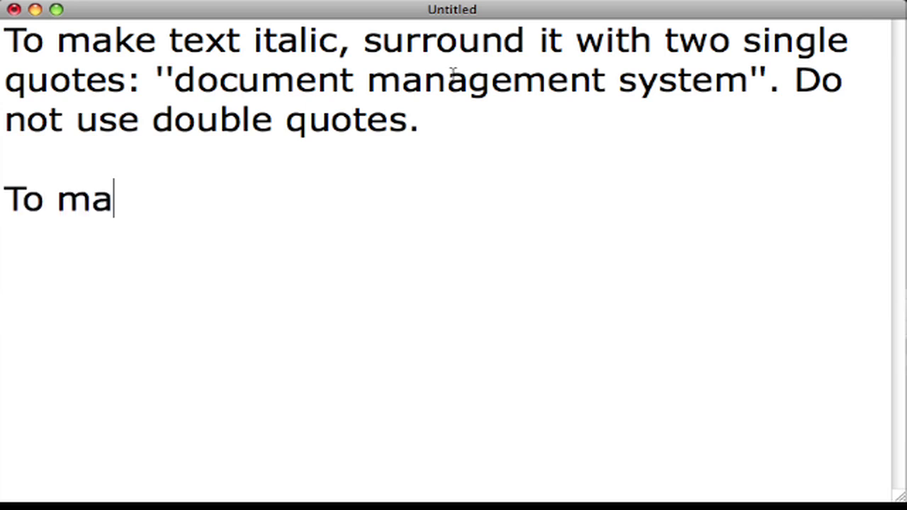
text(ke text bol)
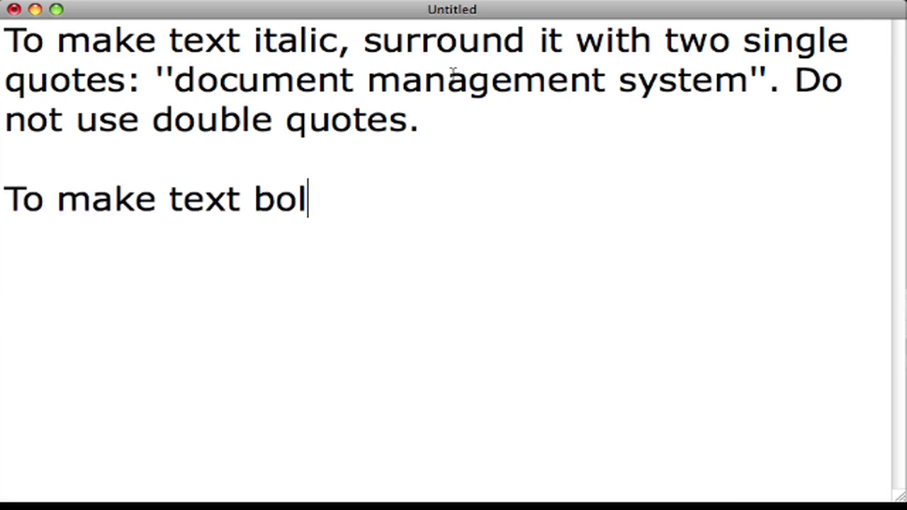
text(d, surroun)
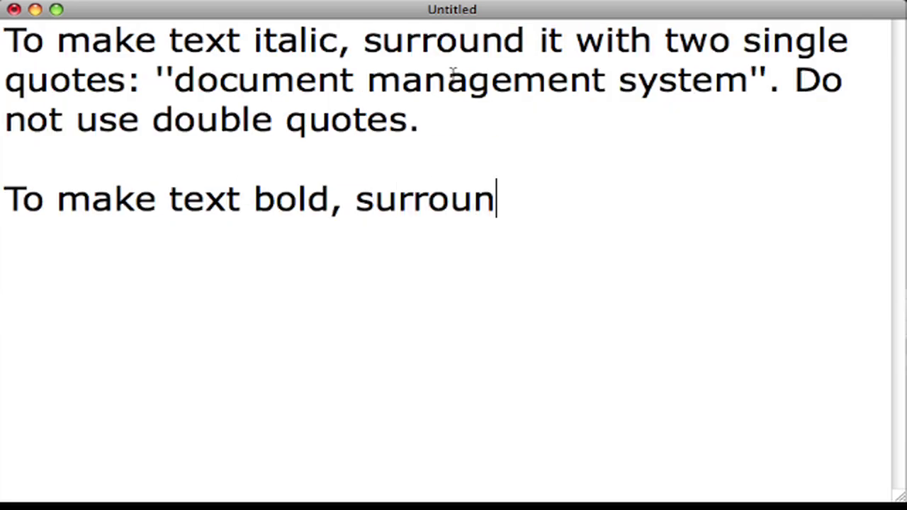
text(d it with thre)
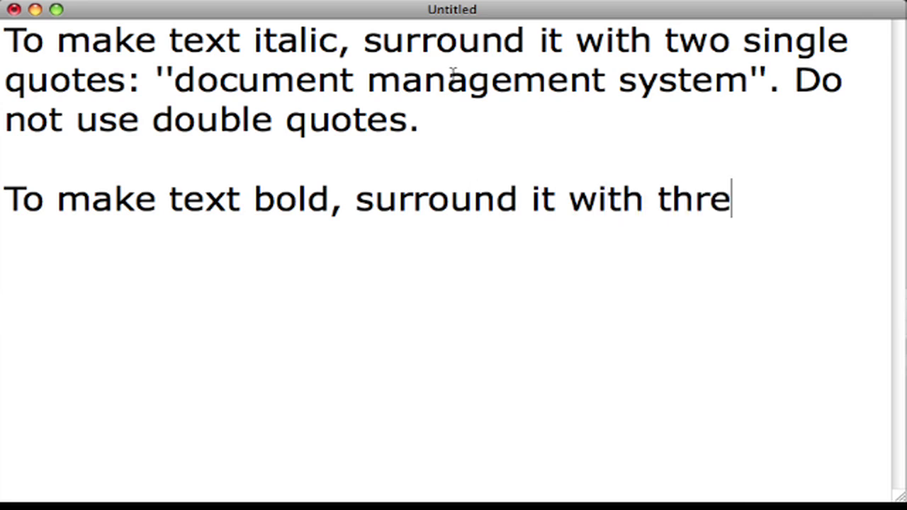
text(e single quotes: ')
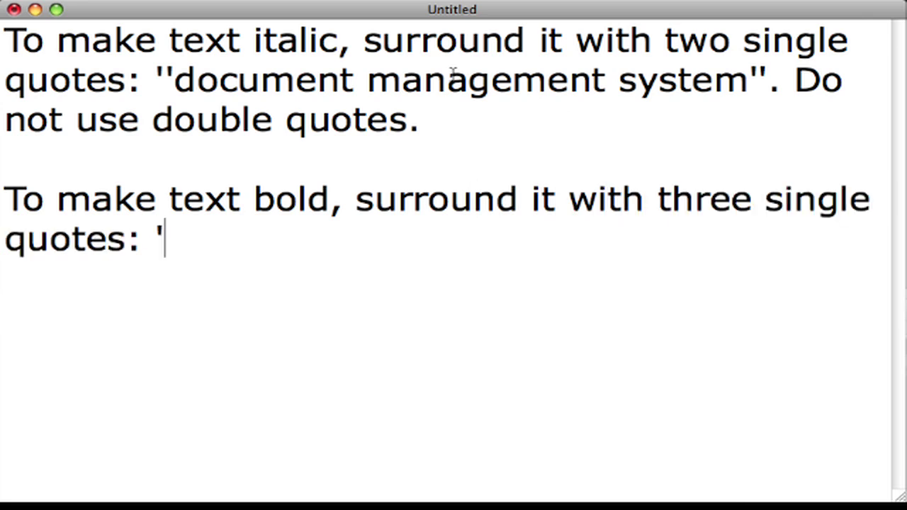
text(''library c)
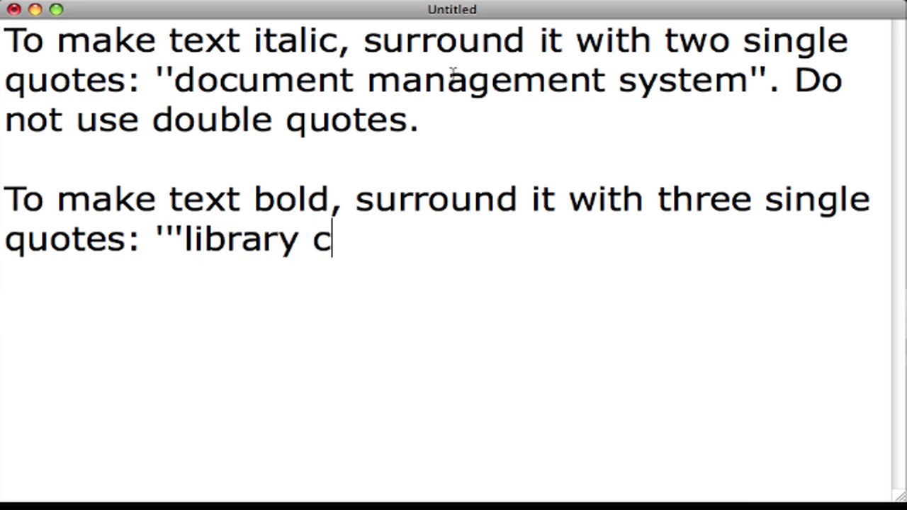
text(atalog'''.)
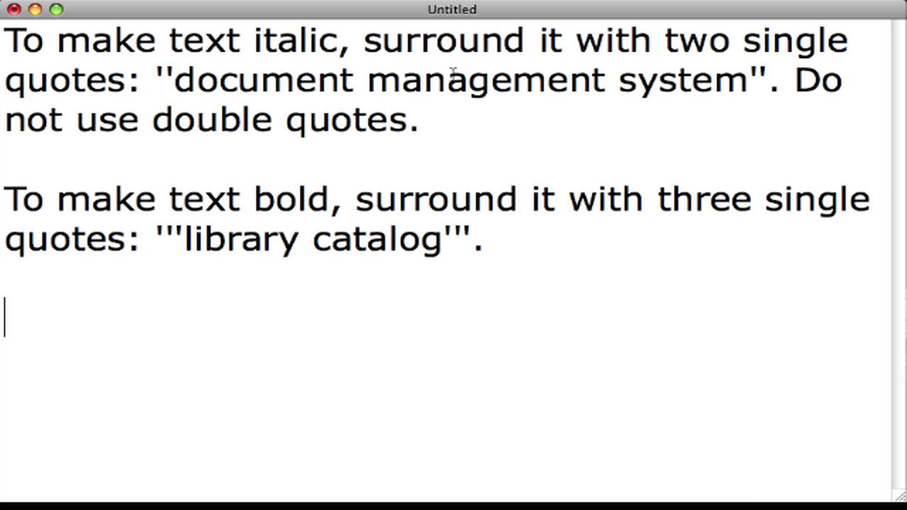
text(  To make tex)
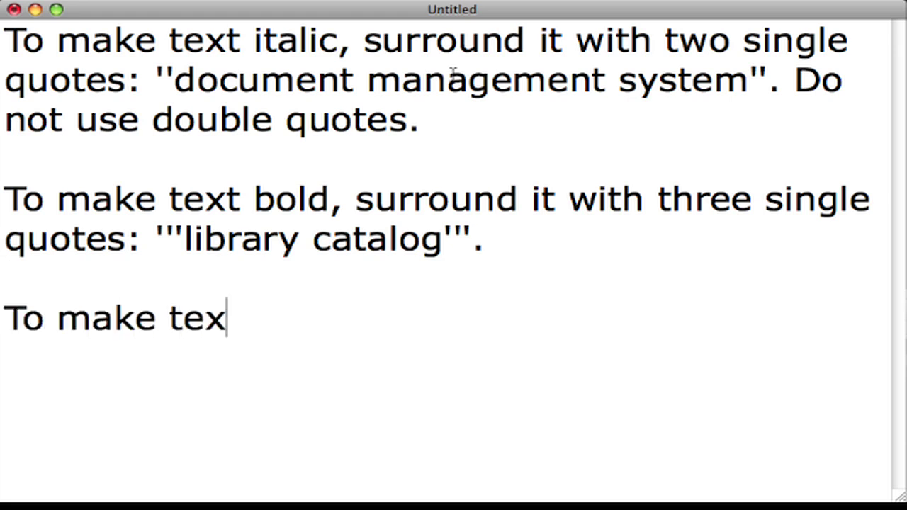
text(t bold and it)
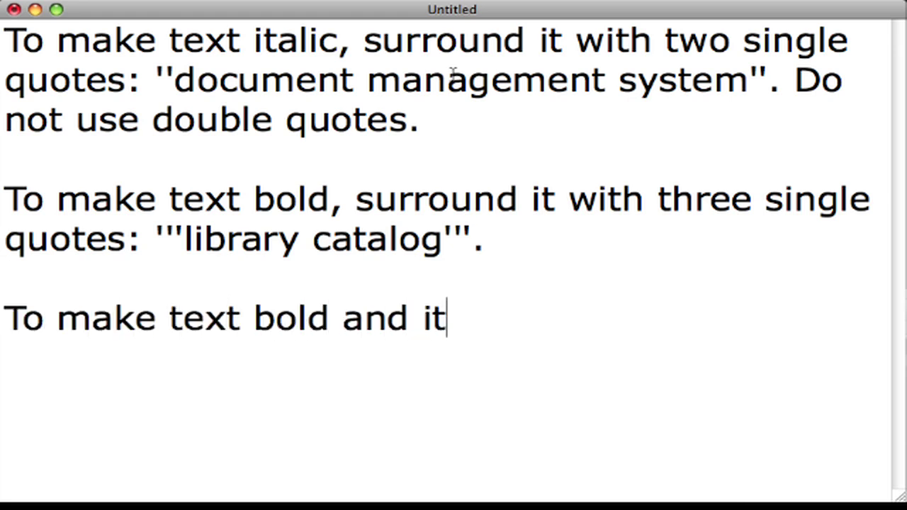
text(alic)
- Toggle bold-italic on and off, type the five-single-quote example '''''wiki, then select all text
key(super+b)
key(super+i)
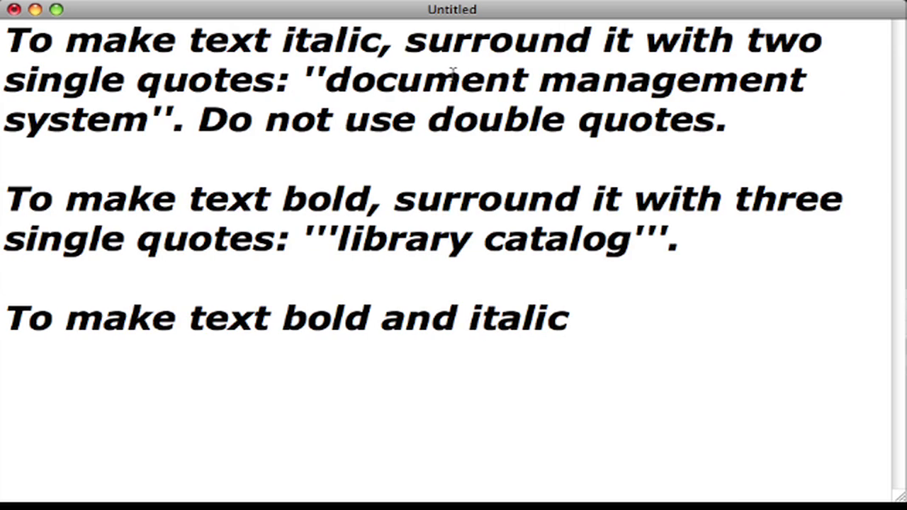
key(super+b)
key(super+i)
text(, surround it )
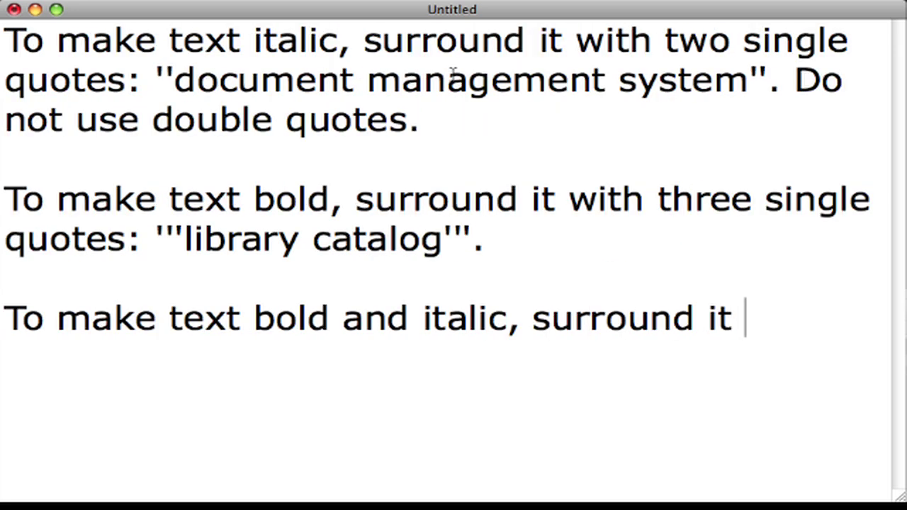
text(with FIVE sing)
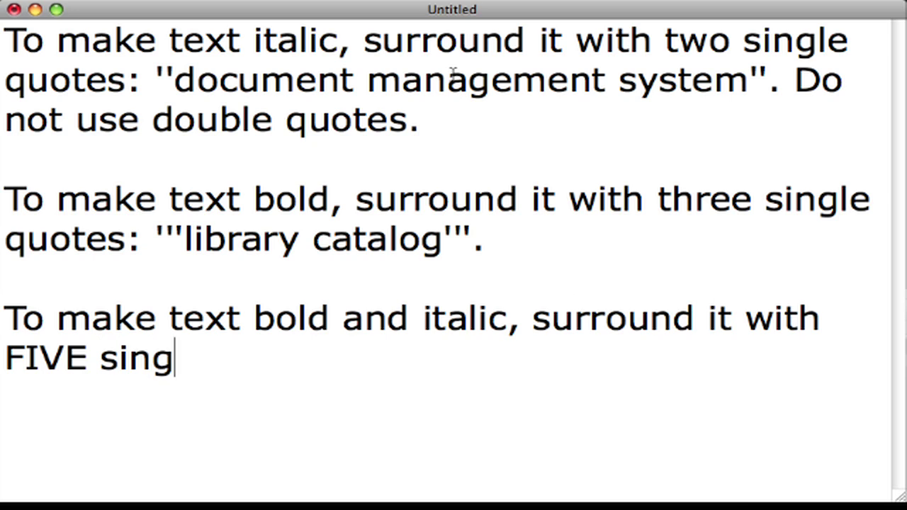
text(le quotes: ''')
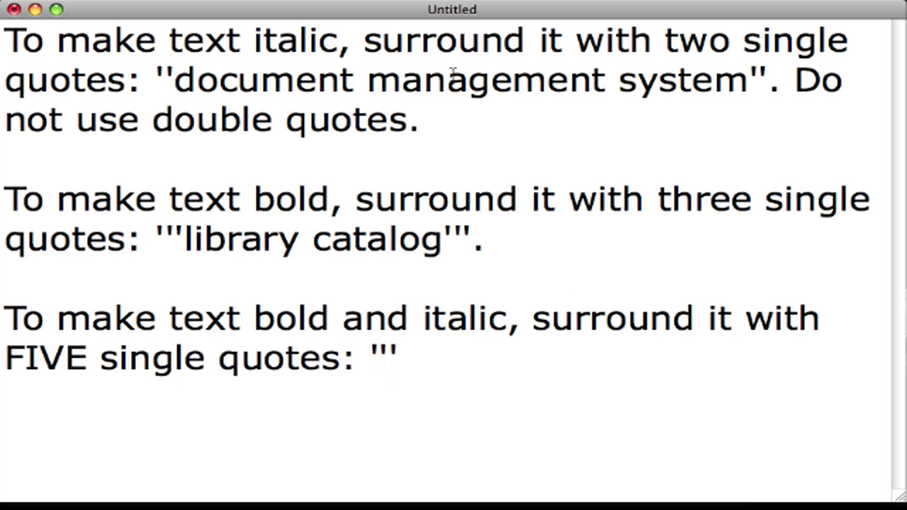
text(''wiki'''''.)
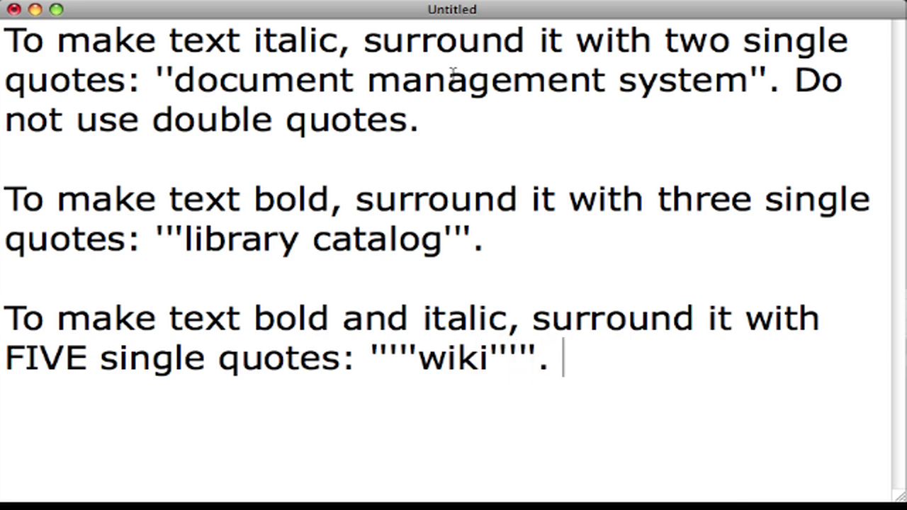
key(super+a)
- Replace the notes with the <nowiki></nowiki> paragraph and begin the 4-dash horizontal rules line
key(BackSpace)
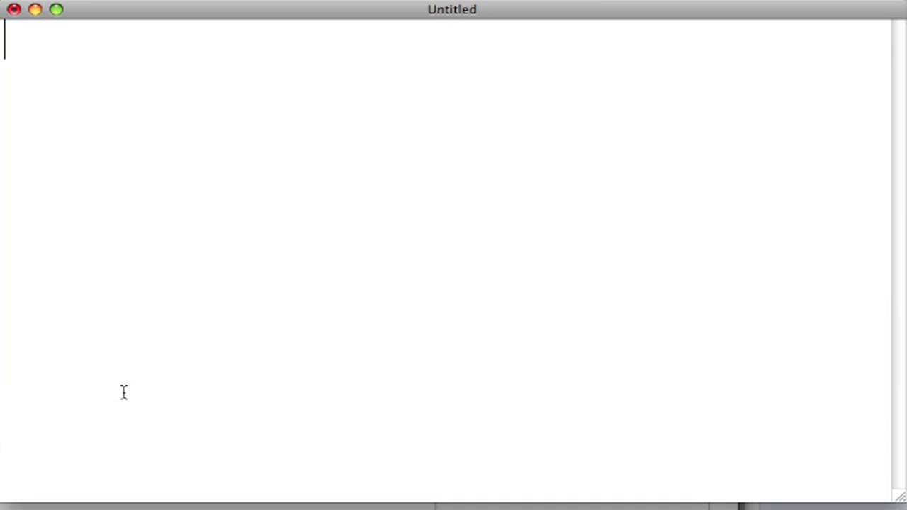
text(If you'd like to use this, o)
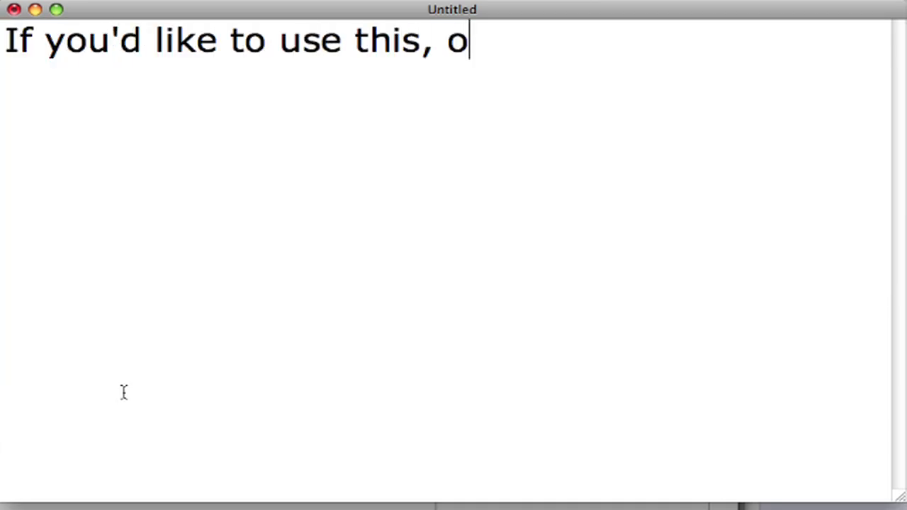
text(r other wiki text, with)
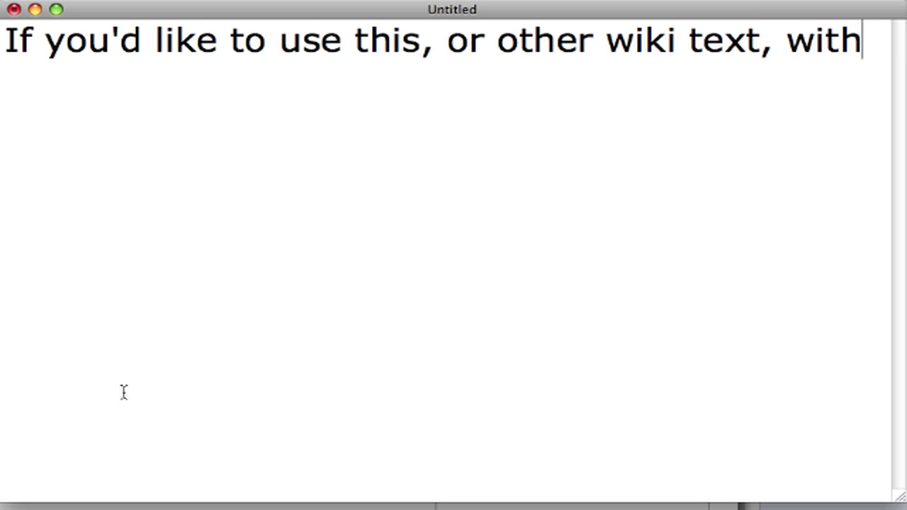
text(out the wiki interp)
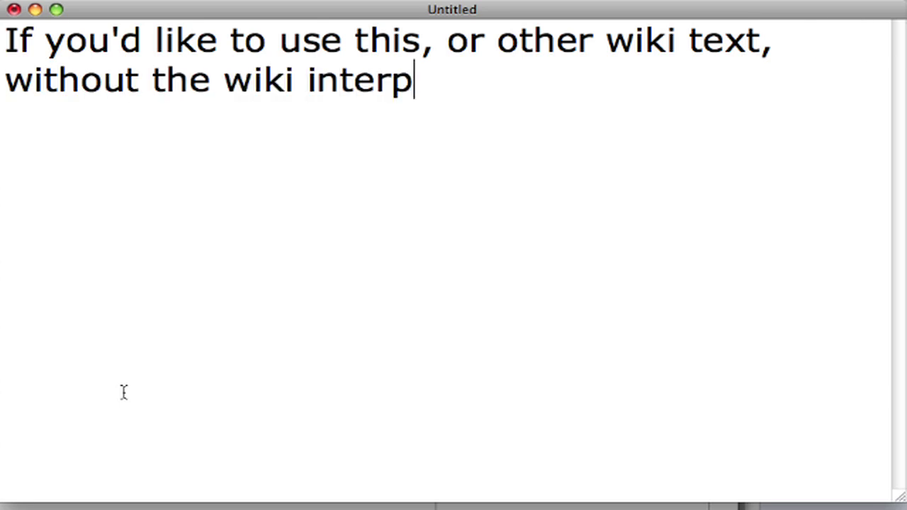
text(reting it as formatting)
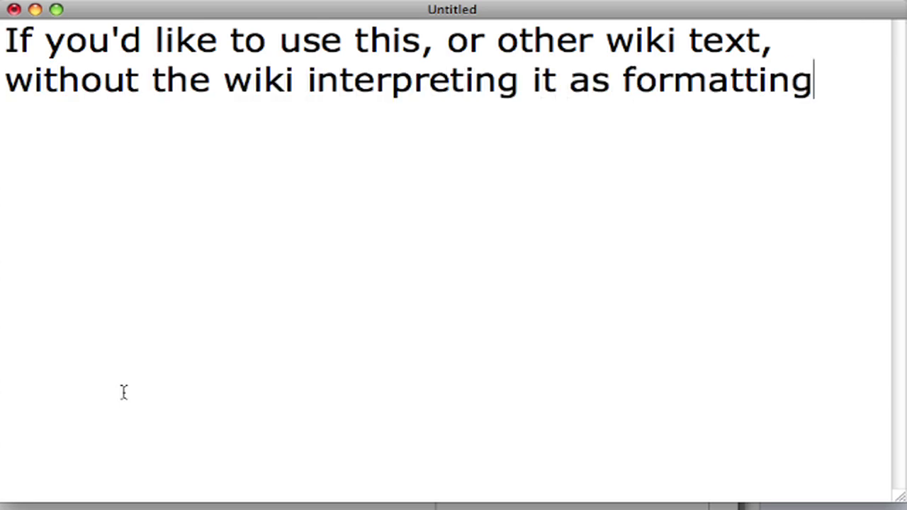
text(, you can surround you)
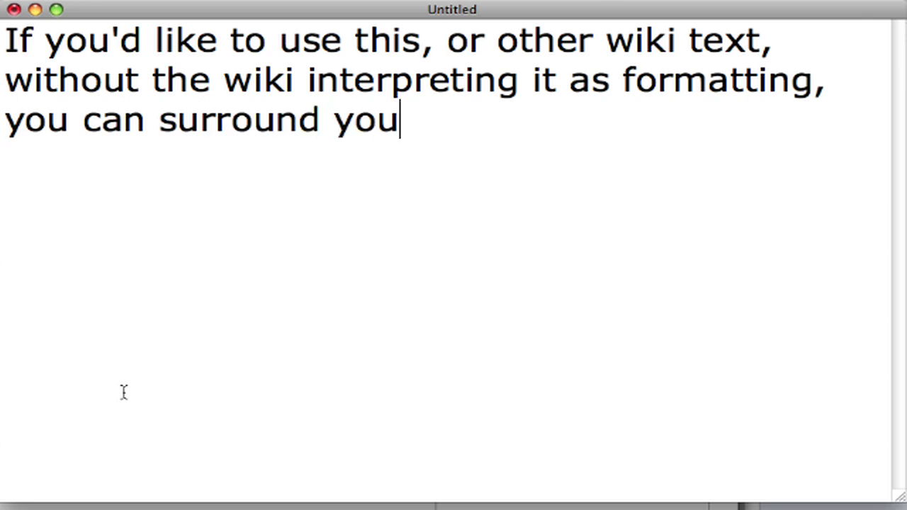
text(r text with <nowiki></nowi)
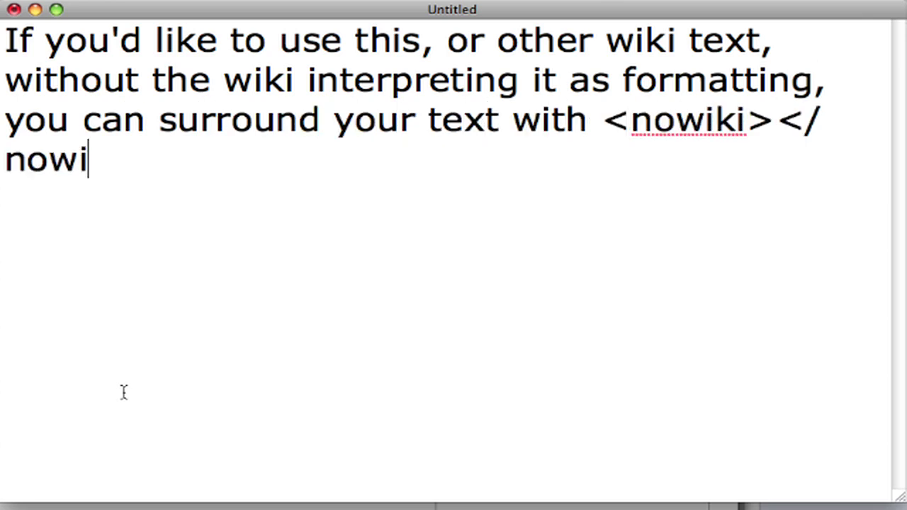
text(ki> tags: <nowiki> tags: <nowi)
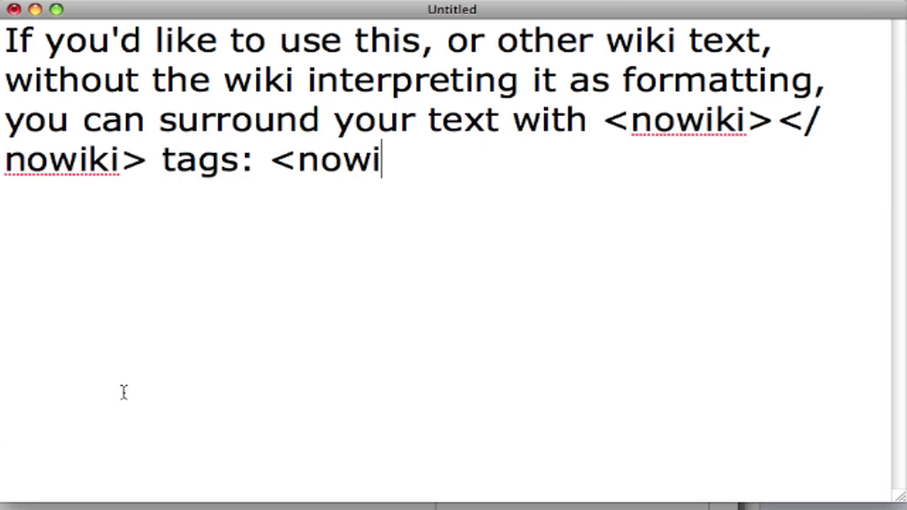
text(ki>you may w)
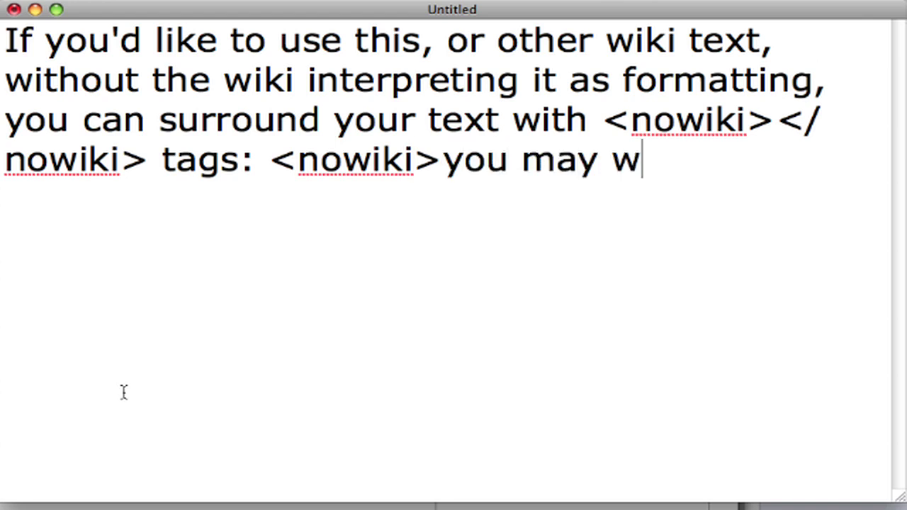
text(ant to use 3 single quotes)
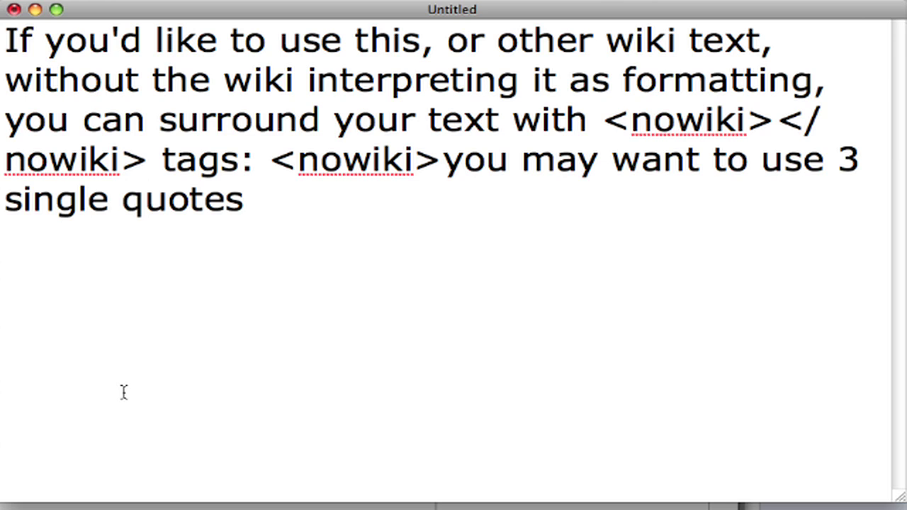
text( ''' i)
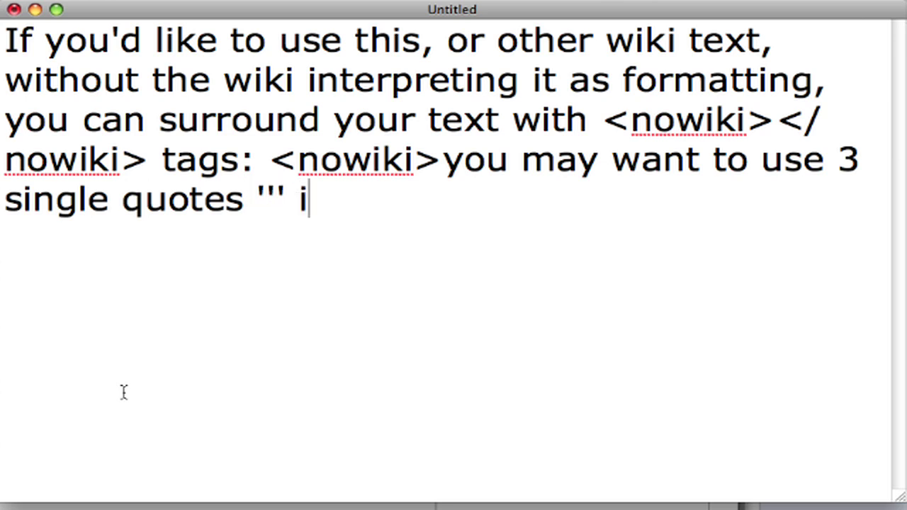
text(n your tex)
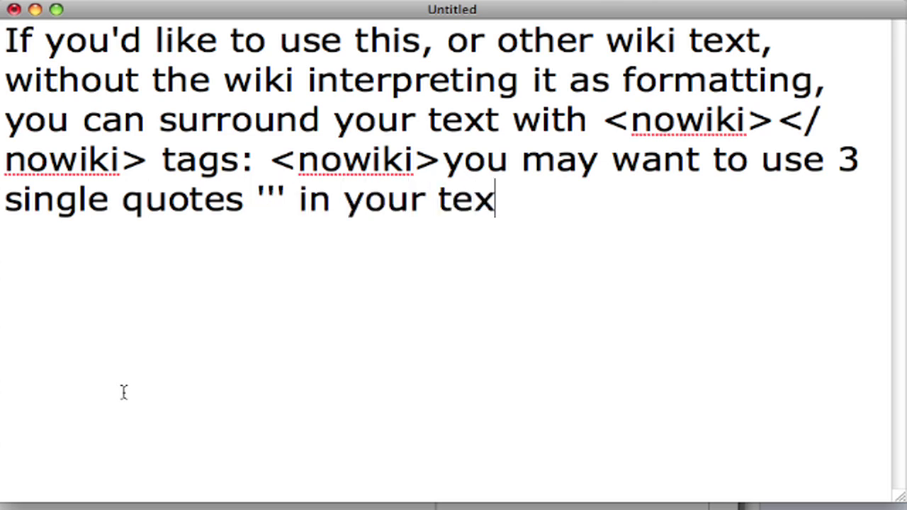
text(t somewh)
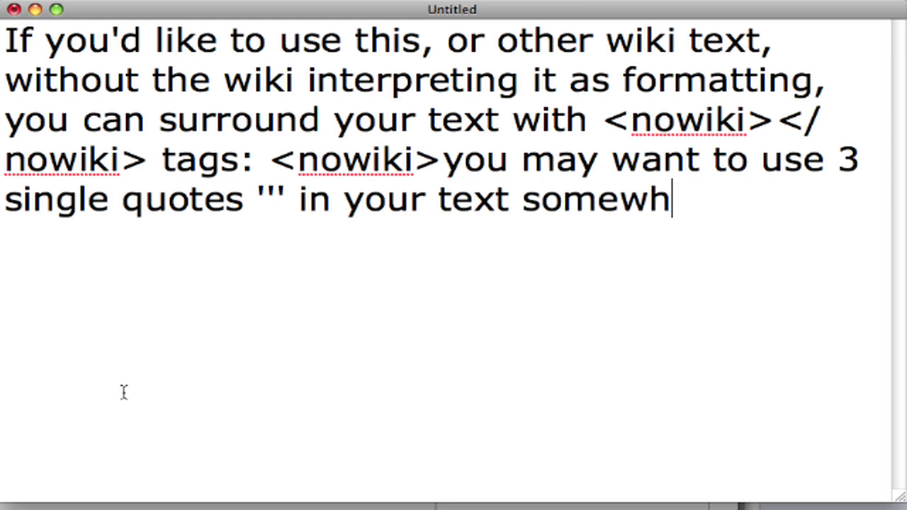
text(ere.</no)
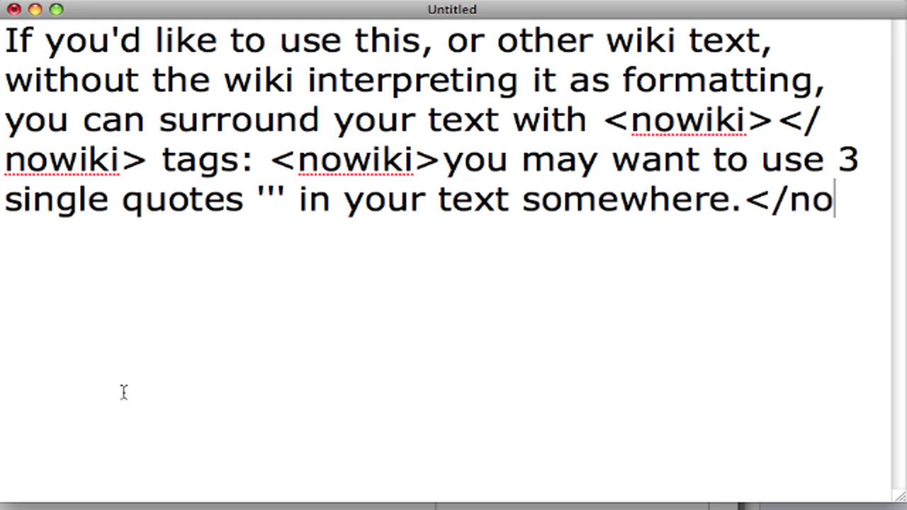
text(wiki>.)
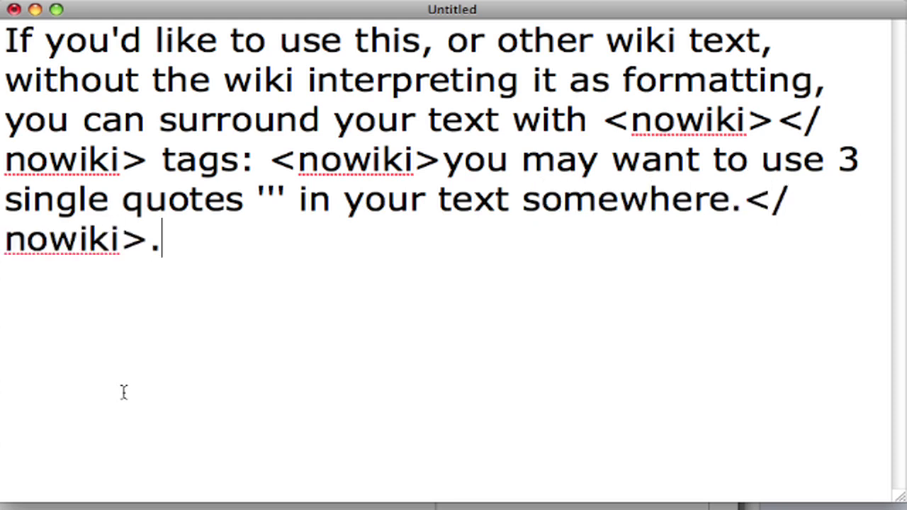
key(Return)
key(Return)
text(Horizontal r)
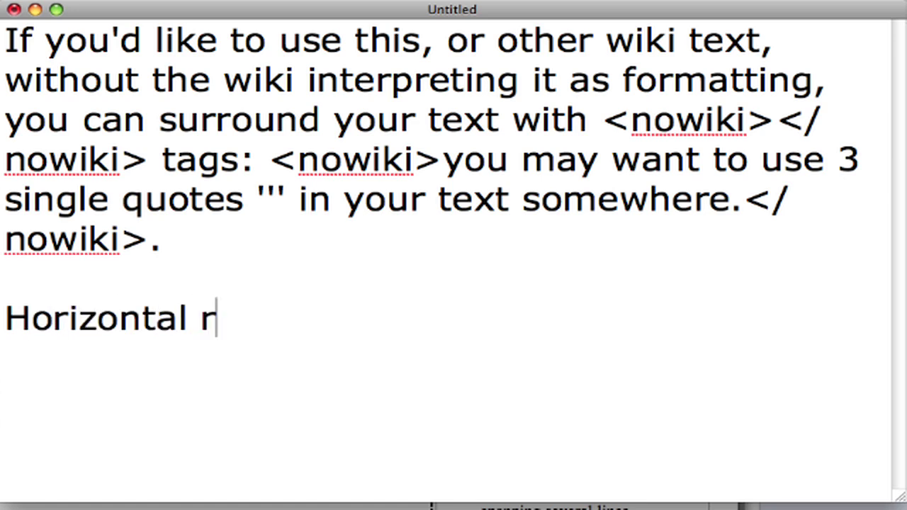
text(ules can be created u)
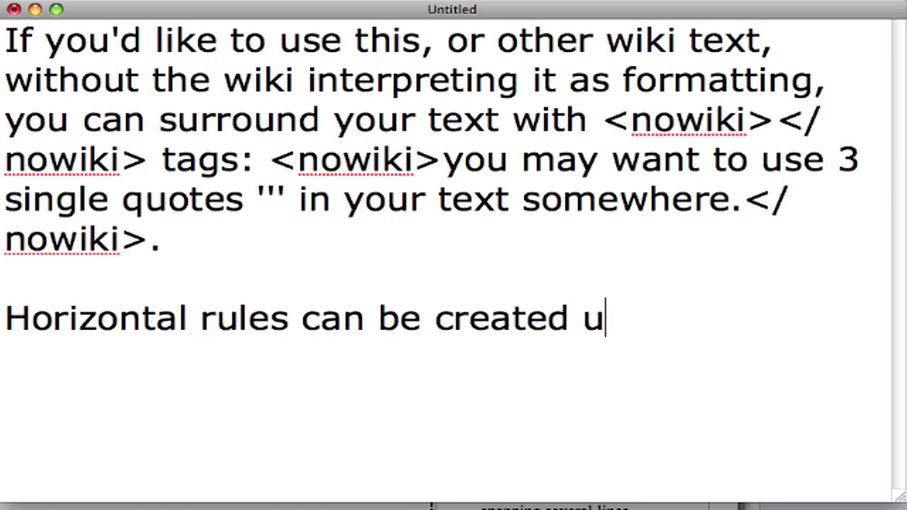
text(sing 4 or more dashes: ----)
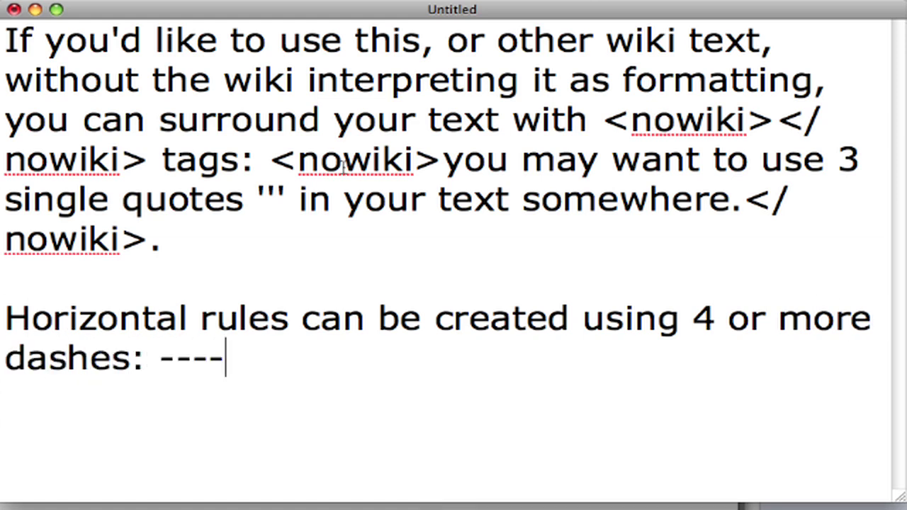
- Clear the page and write the <del></del> strikethrough note with example <del>call Safari rep</del>
key(super+a)
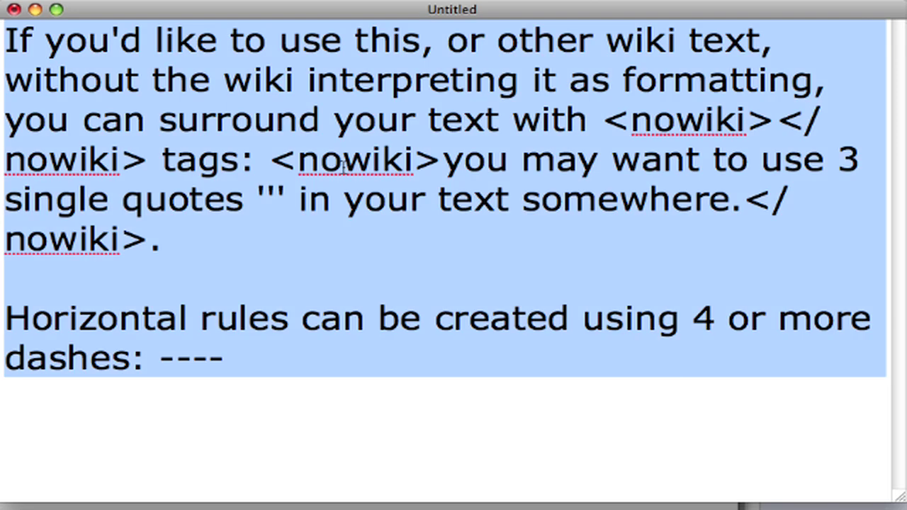
key(BackSpace)
text(If you'd like te)
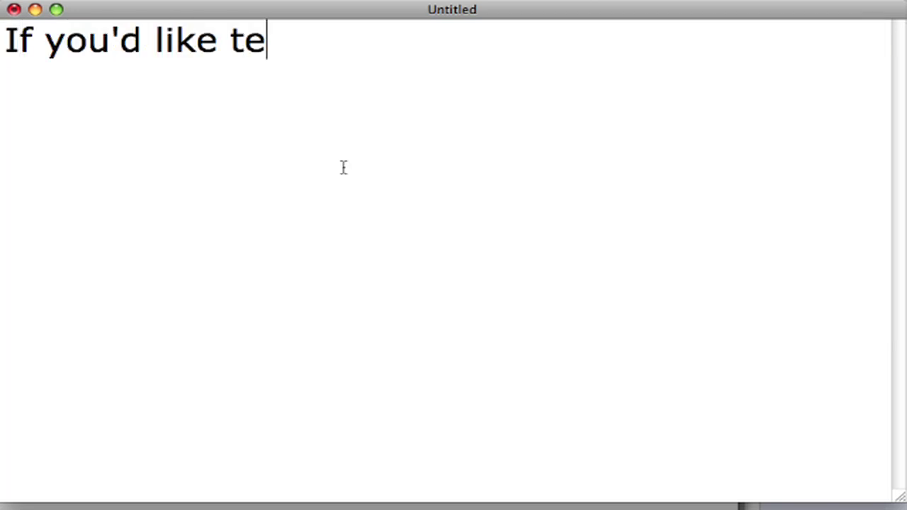
text(xt with a line through it, a)
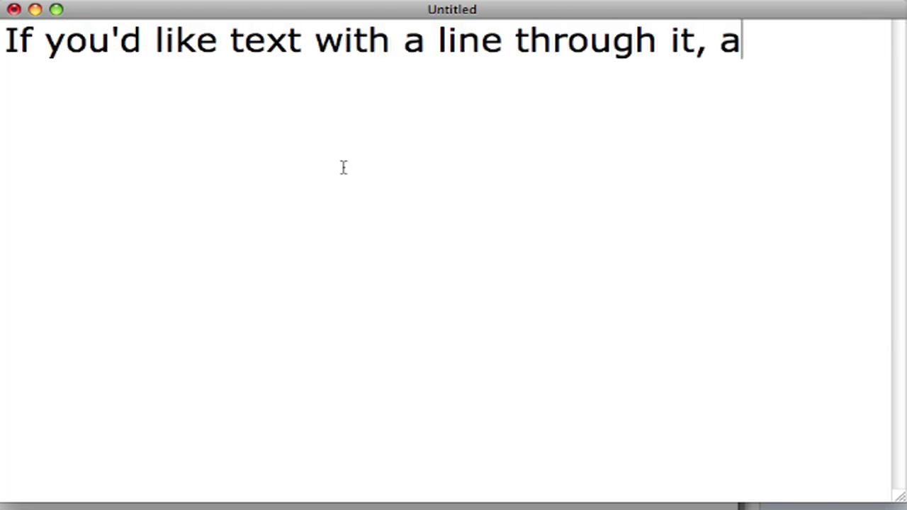
text(s if crossed off a checklist, surr)
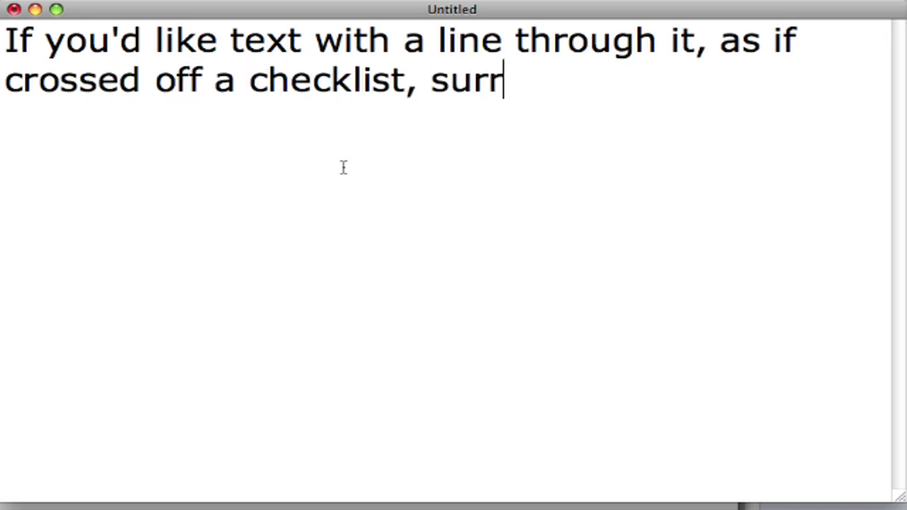
text(ound it with <del></d)
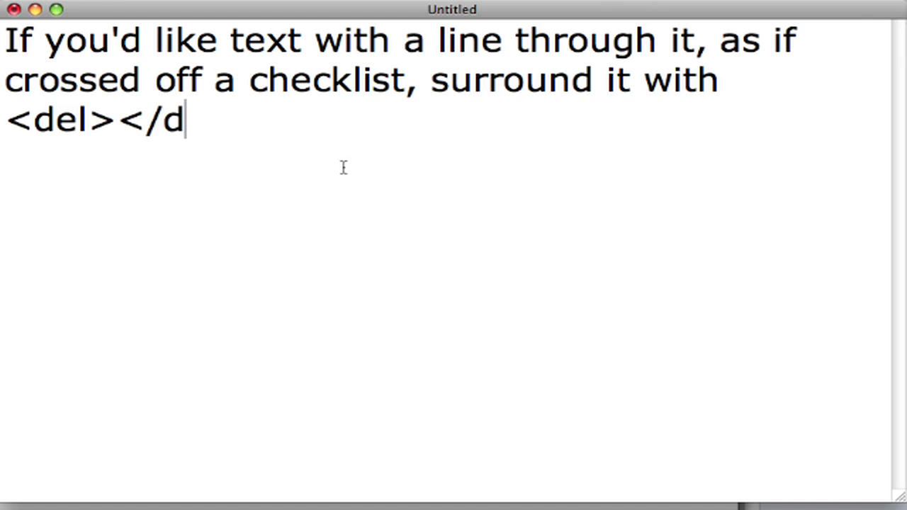
text(el> tags:)
key(Return)
key(Return)
text(<del)
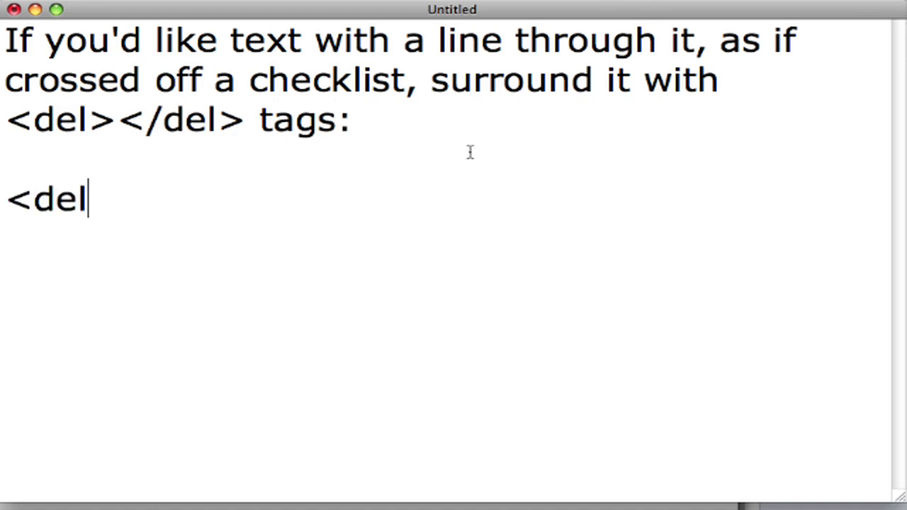
text(>call Saf)
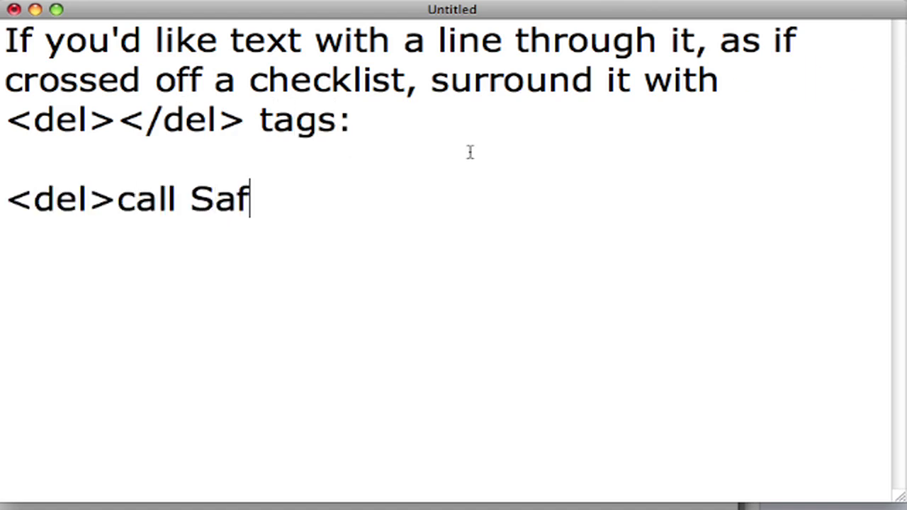
text(ari rep)
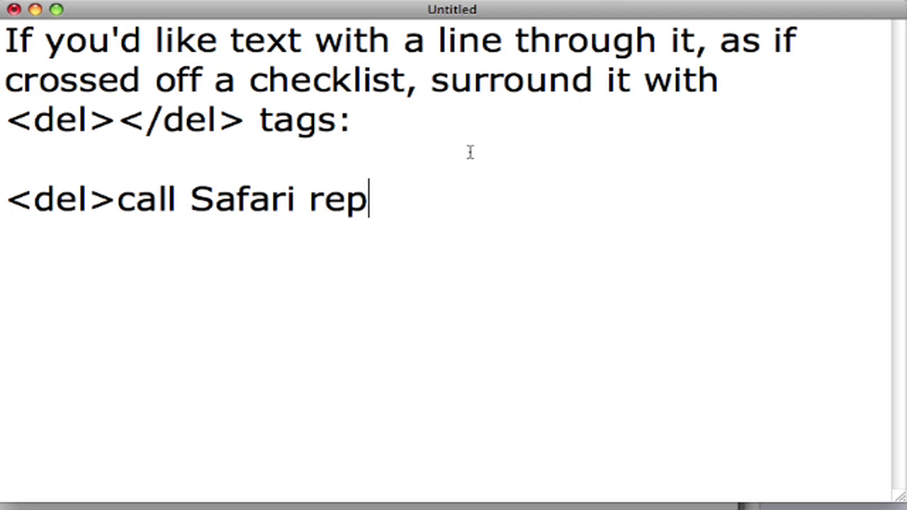
text(</del>)
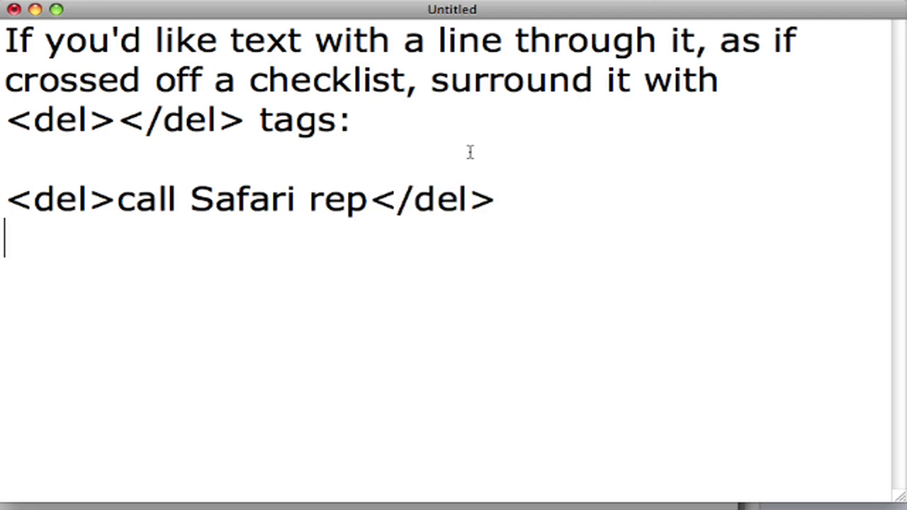
key(BackSpace)
key(BackSpace)
- Write the <tt></tt> fixed width text paragraph with example <tt>Fixed with text</tt>, then select all
text(ixed wi)
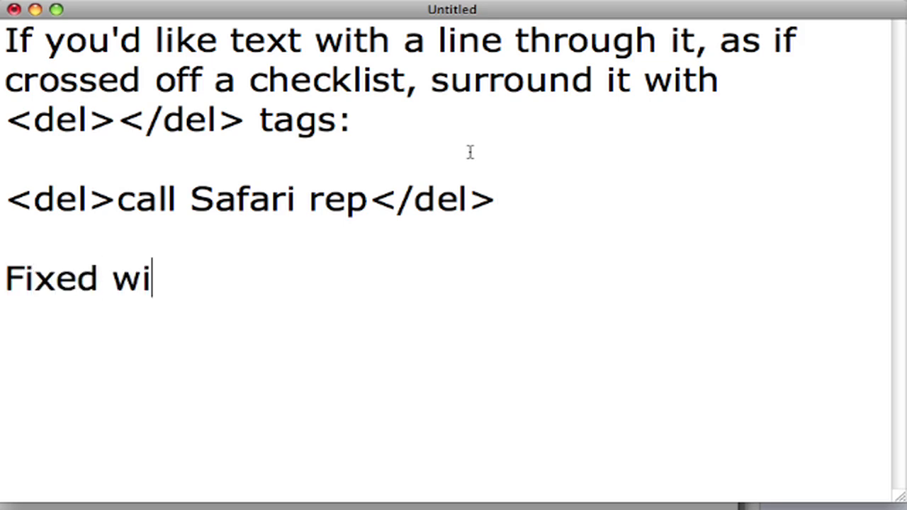
text(dth text, where each)
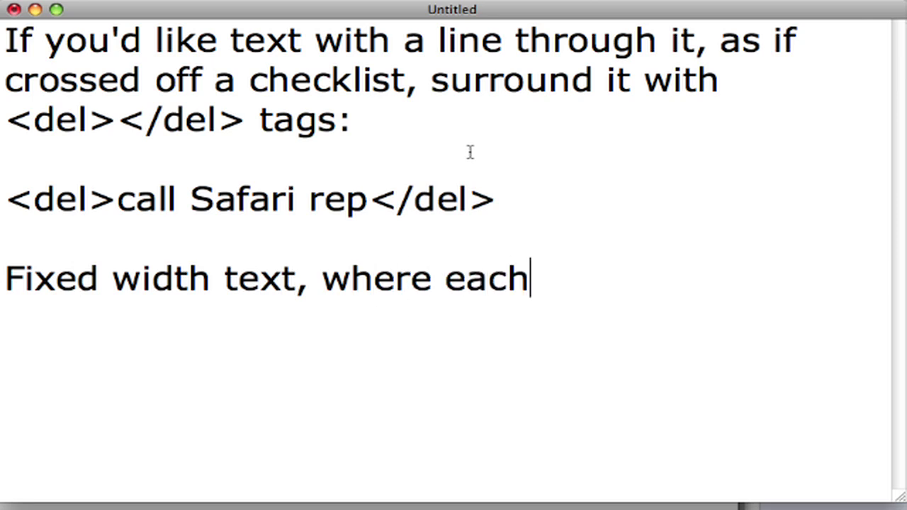
text( character is the sam)
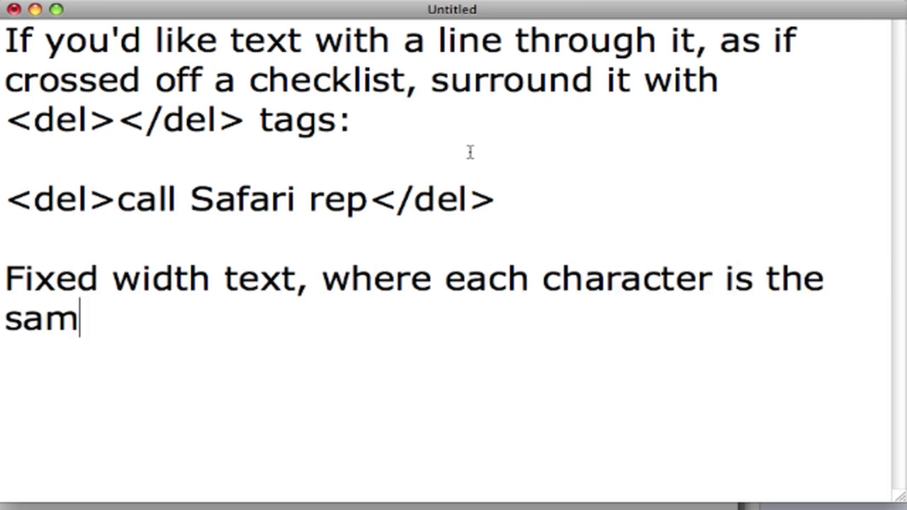
text(e width, can be create)
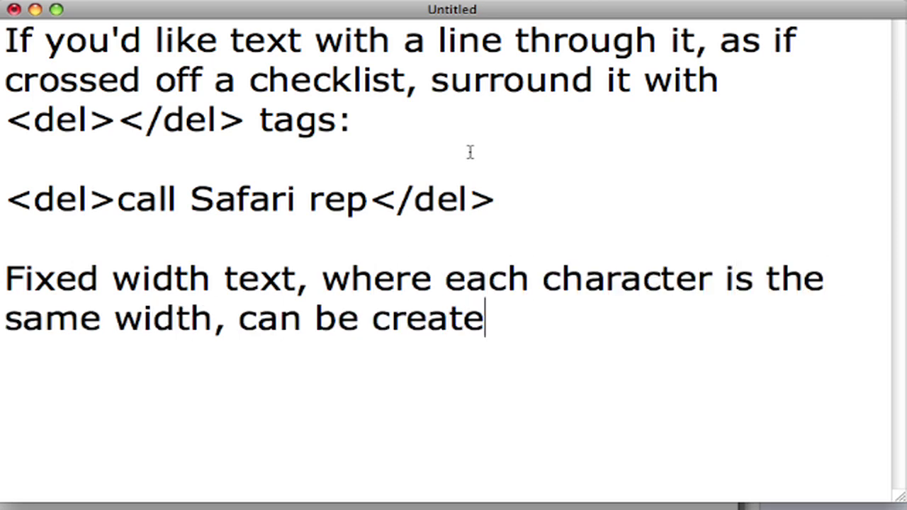
text(d by surrounding you)
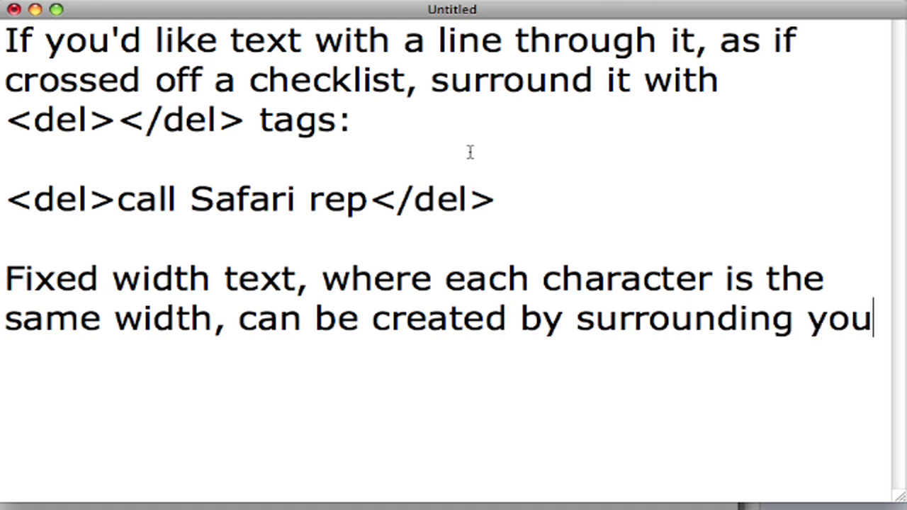
text(r text with <tt></tt> tags:)
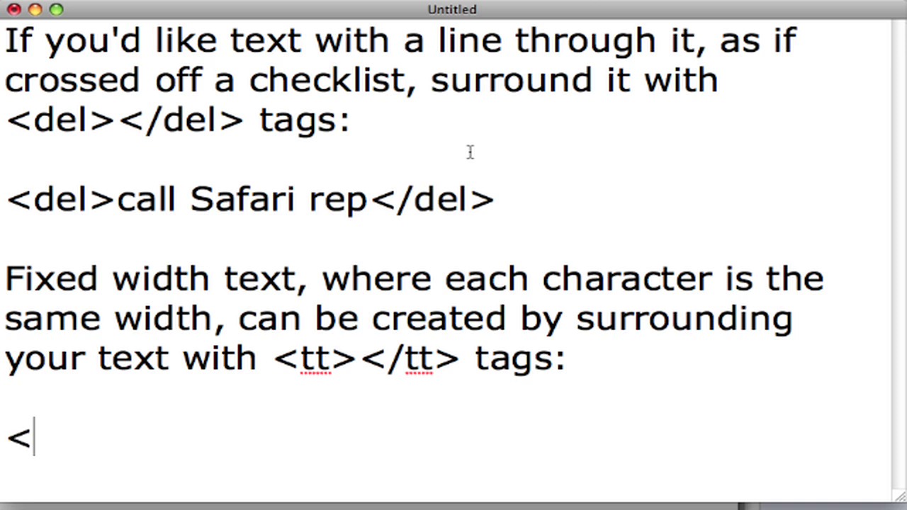
text(tt>Fixed)
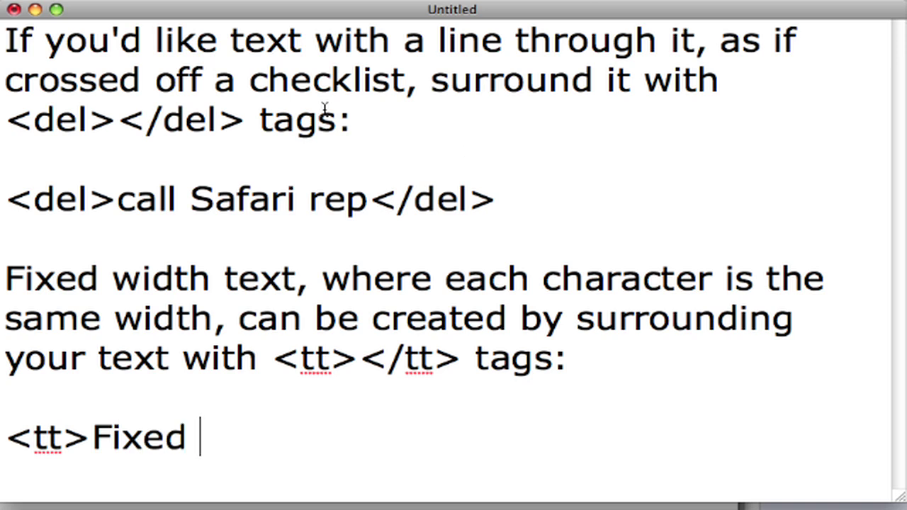
text( with text</tt>)
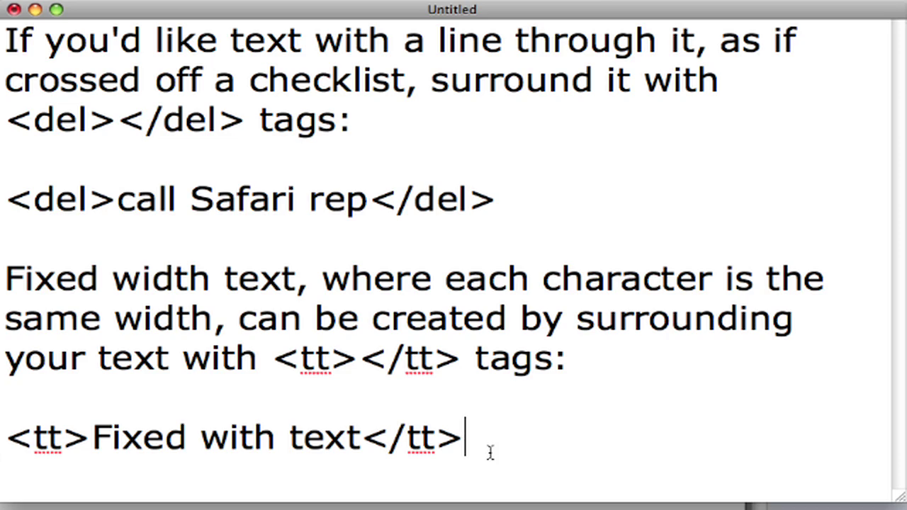
key(super+a)
- Type the '<!-- this is a comment... -->' example noting editors see it but readers don't
text(<!-)
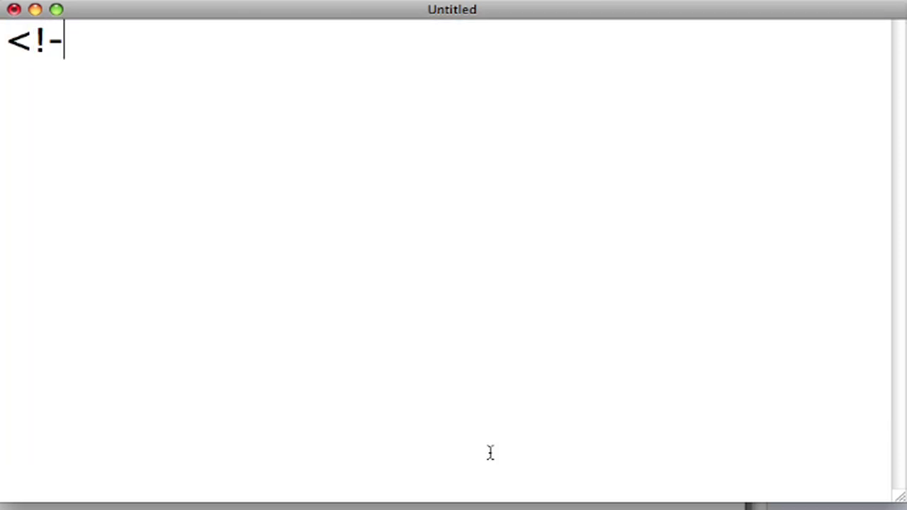
text(- this is a commen)
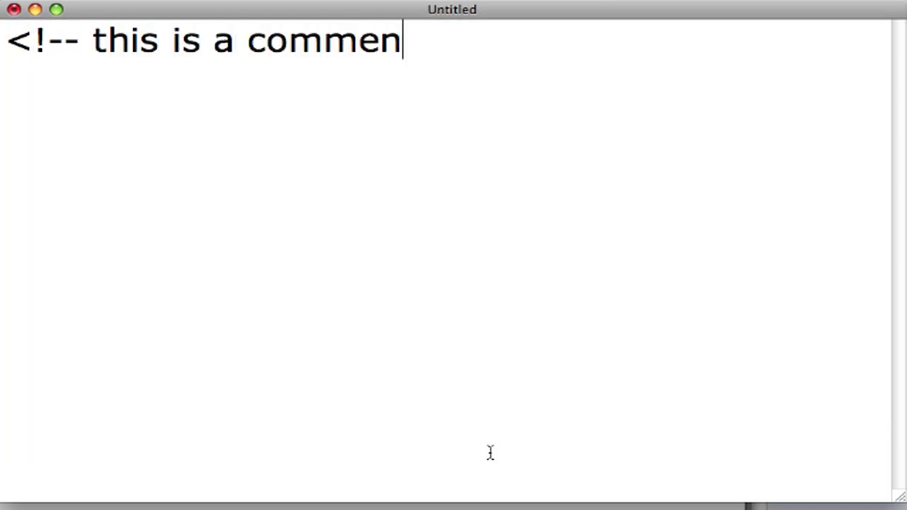
text(t. users who edit the pag)
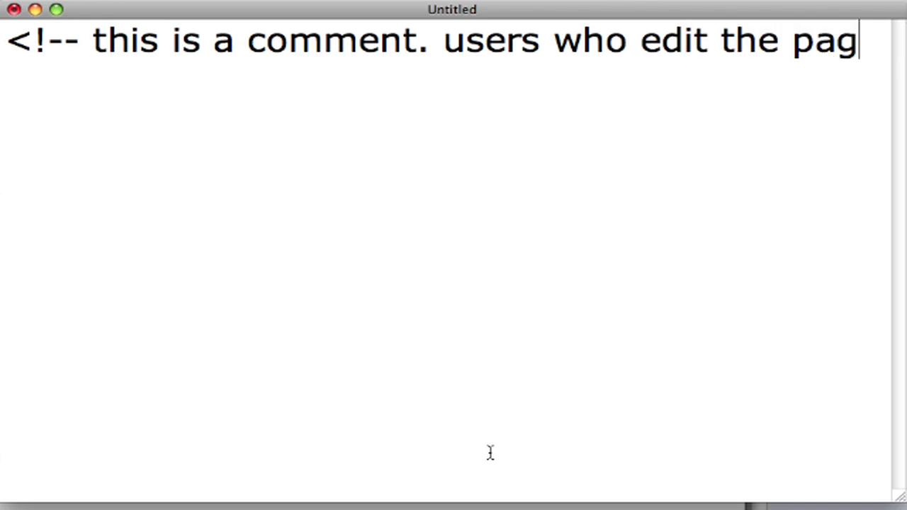
text(e will see it, jus)
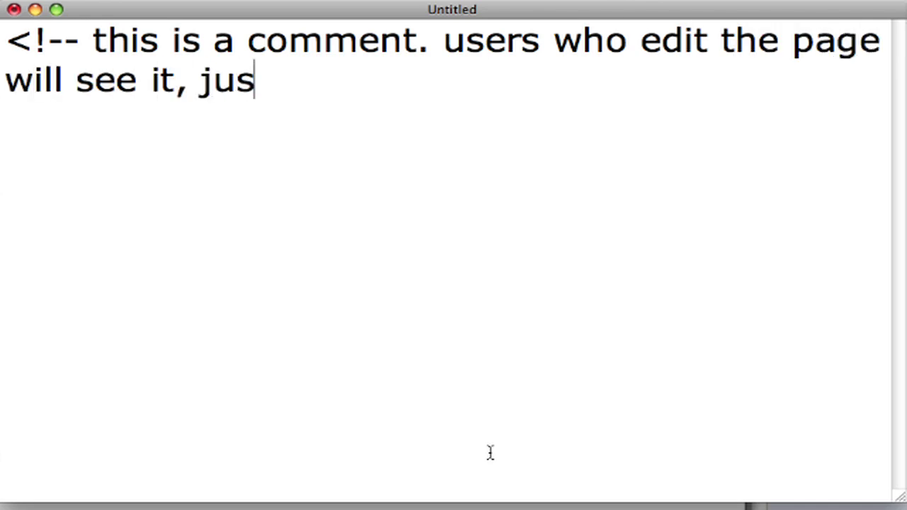
text(t as it's wri)
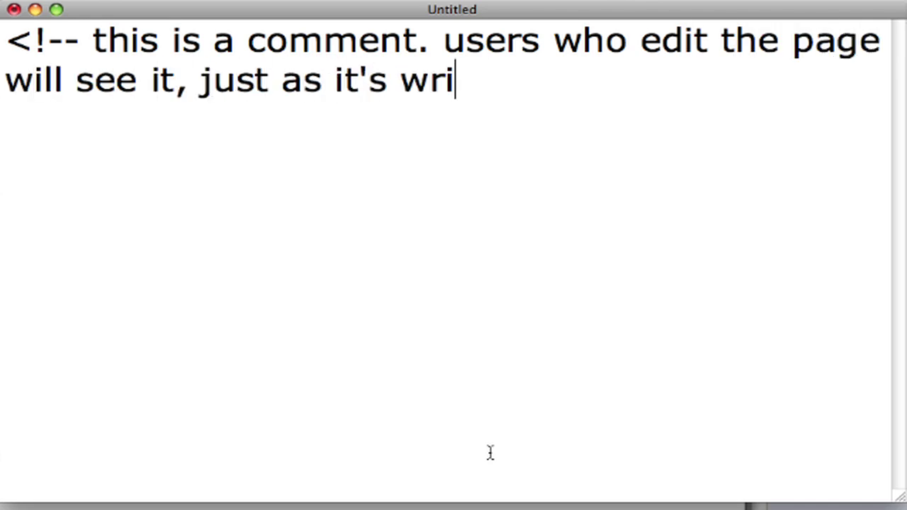
text(tten here. it will no)
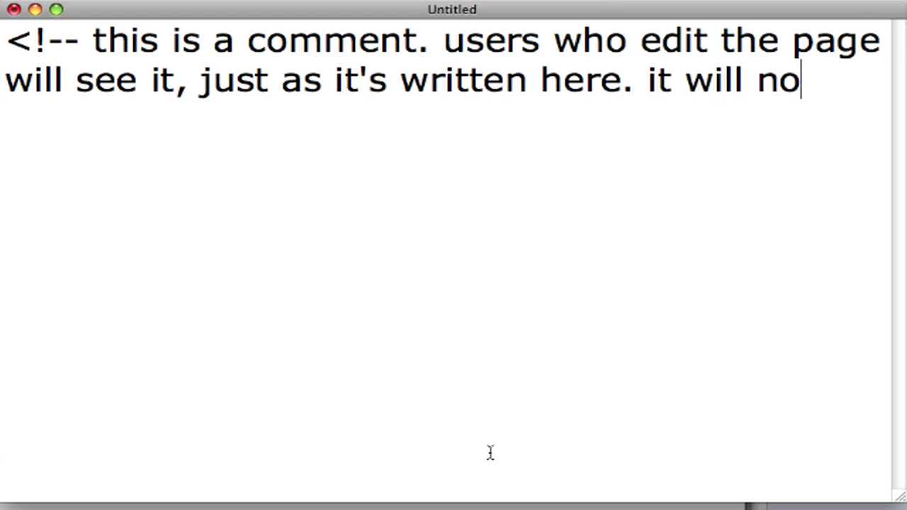
text(t show up on the )
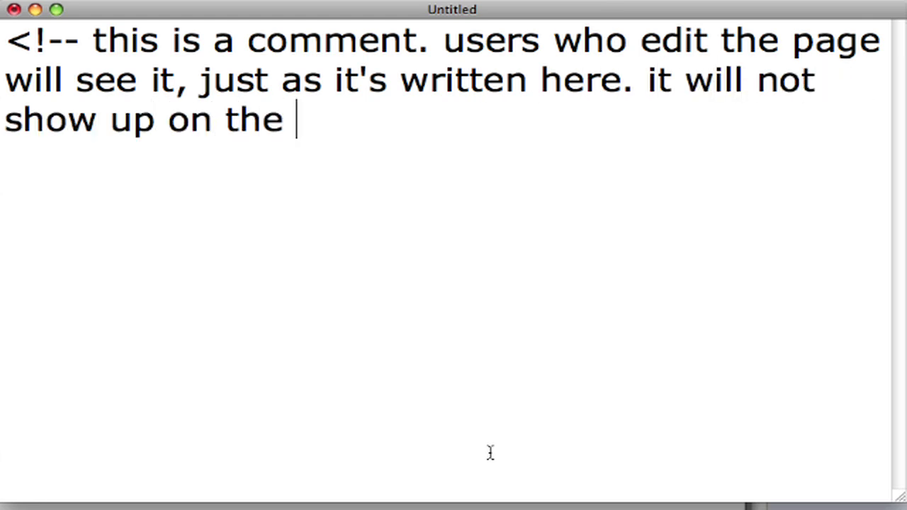
text(wiki page --)
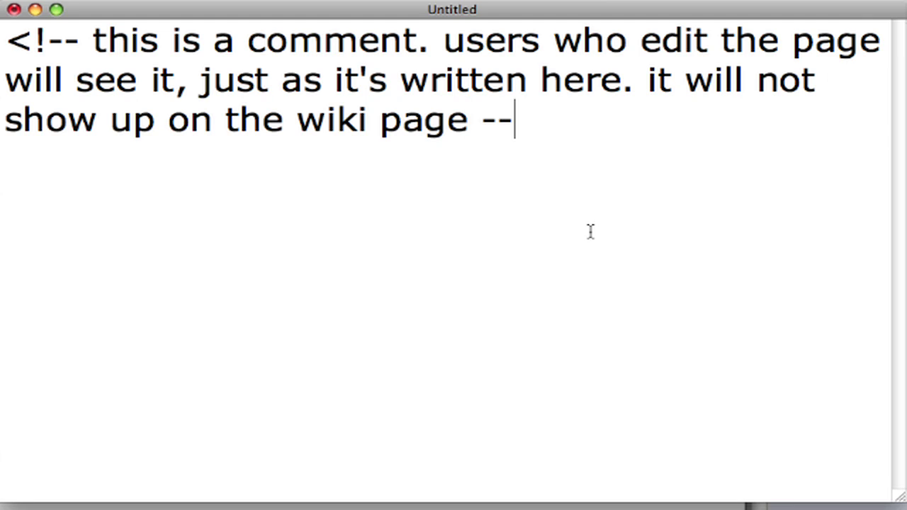